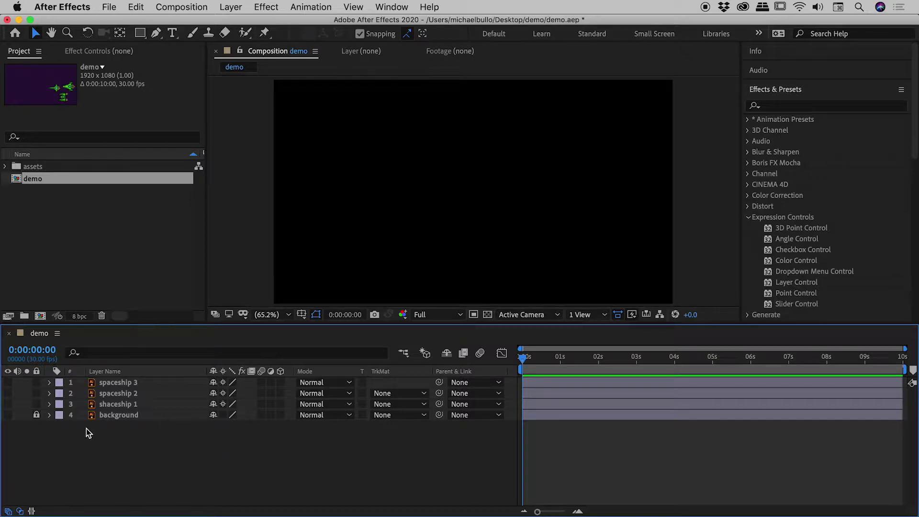
- Switch on visibility for the background, shaceship 1, spaceship 2 and spaceship 3 layers
{"action": "left_click", "coordinate": [8, 415]}
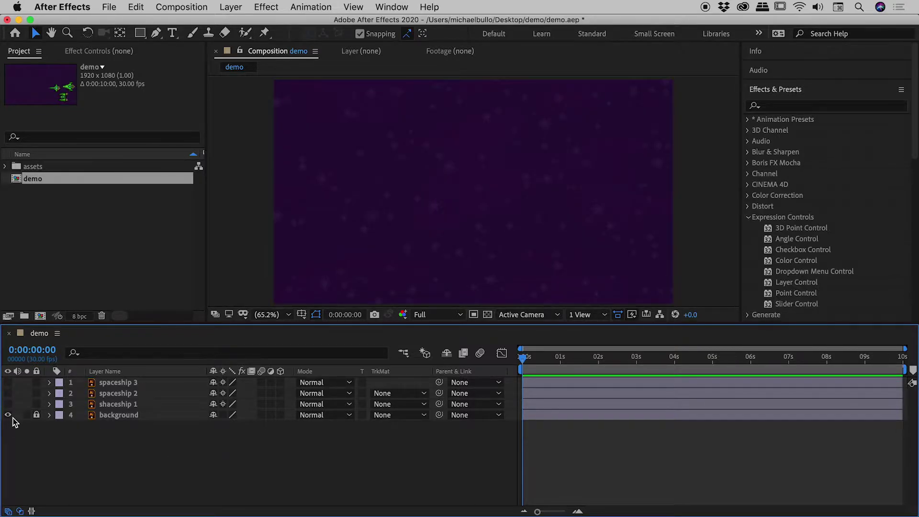
{"action": "left_click", "coordinate": [8, 403]}
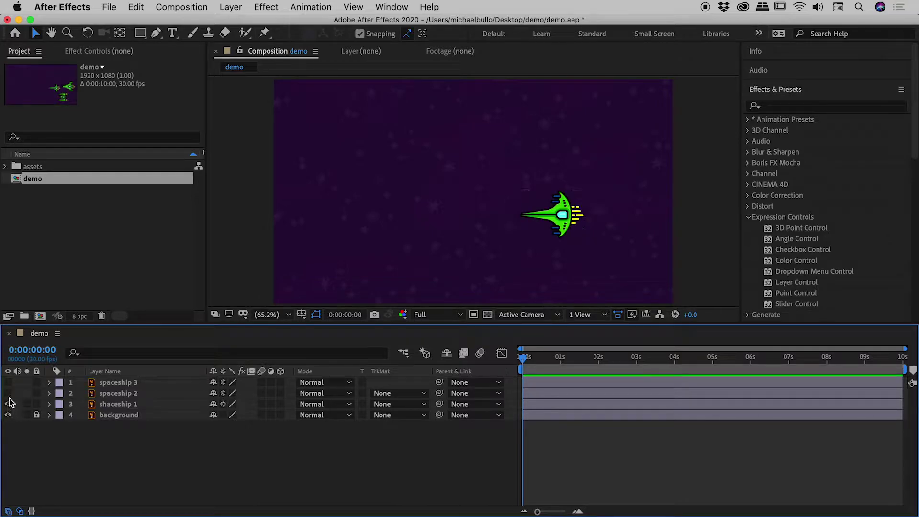
{"action": "left_click", "coordinate": [8, 393]}
{"action": "left_click", "coordinate": [8, 382]}
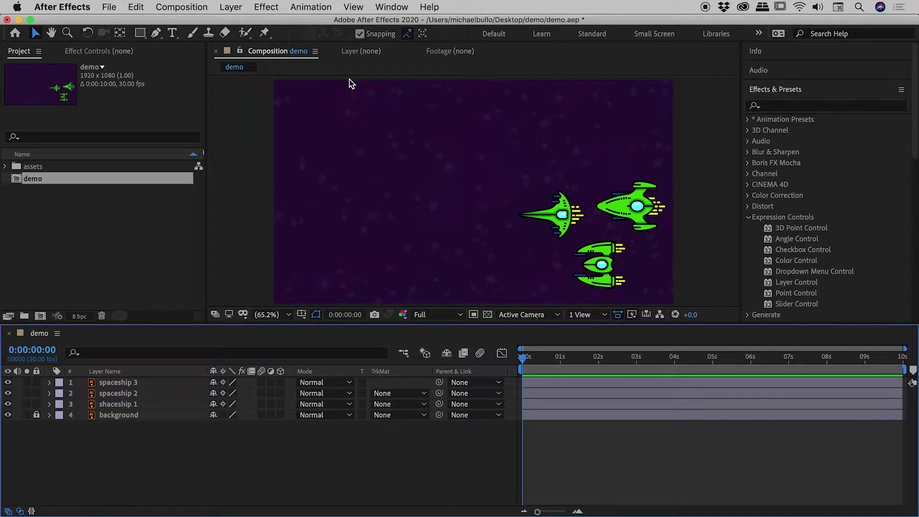
- Create a Null Object layer, Null 1, via Layer > New
{"action": "left_click", "coordinate": [230, 6]}
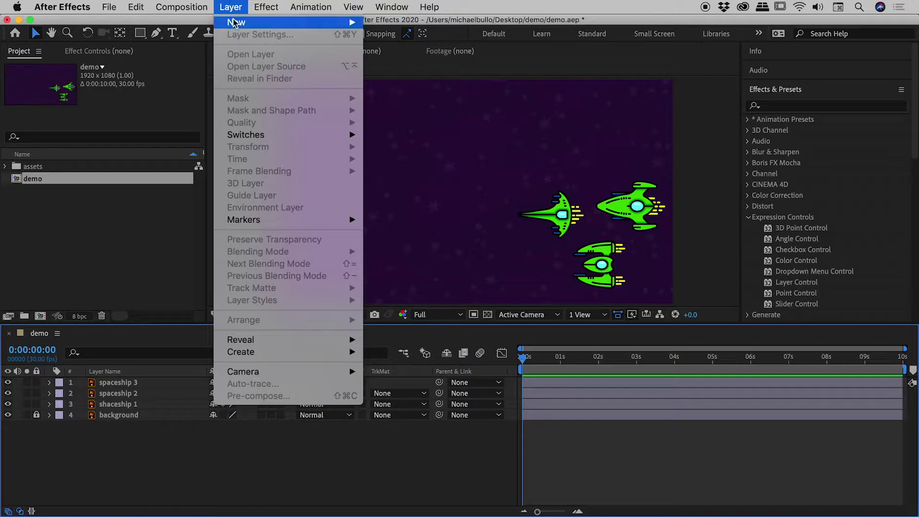
{"action": "mouse_move", "coordinate": [235, 22]}
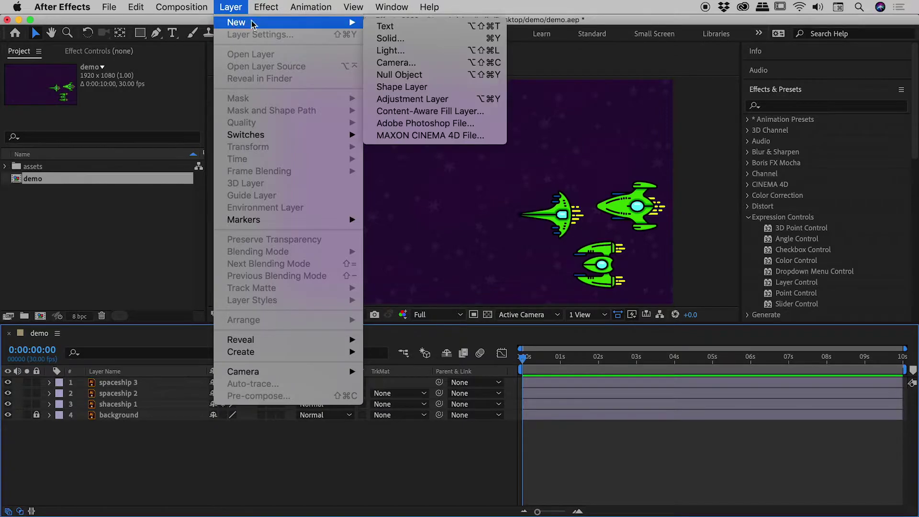
{"action": "left_click", "coordinate": [421, 81]}
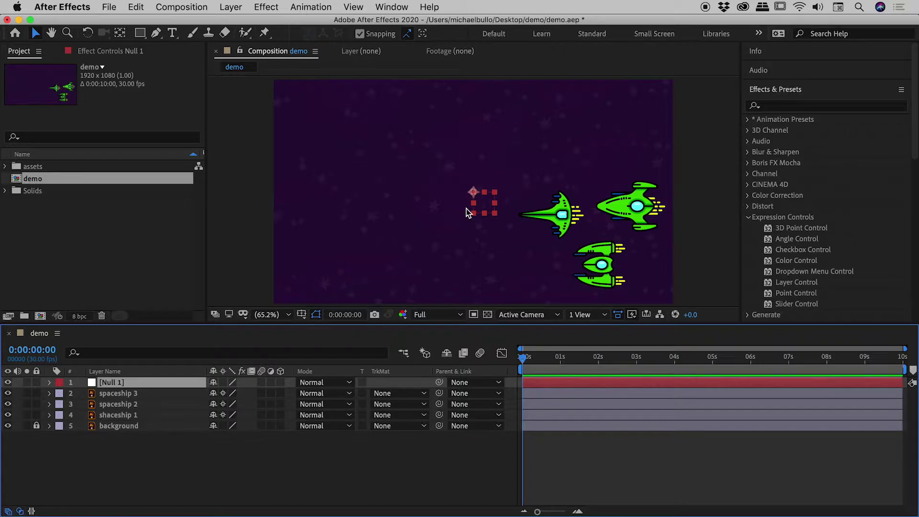
- Select spaceship 3, spaceship 2 and shaceship 1 and pick-whip their parent to Null 1
{"action": "left_click", "coordinate": [143, 395]}
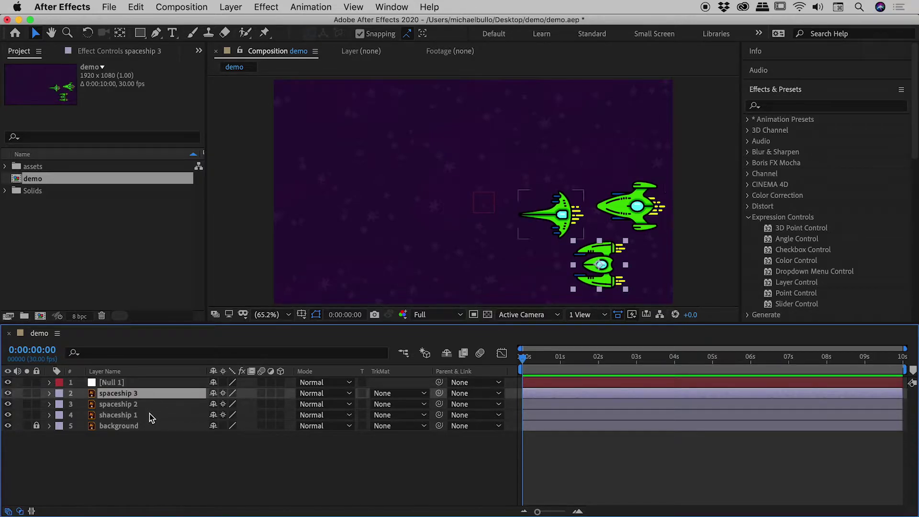
{"action": "left_click", "coordinate": [150, 418], "text": "shift"}
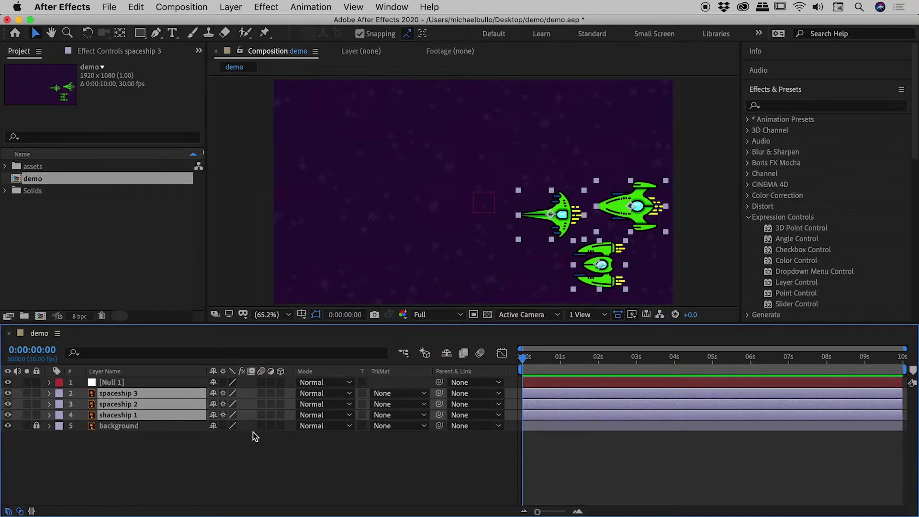
{"action": "left_click", "coordinate": [501, 417]}
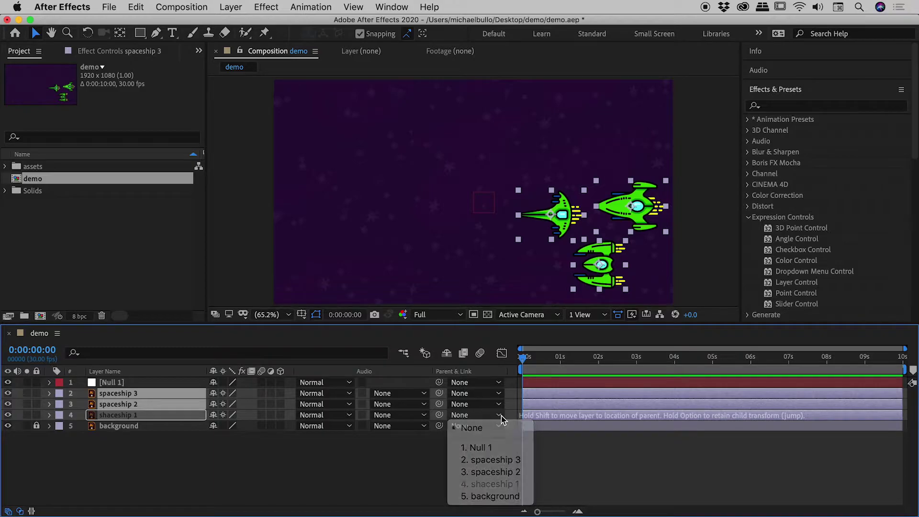
{"action": "left_click", "coordinate": [490, 424]}
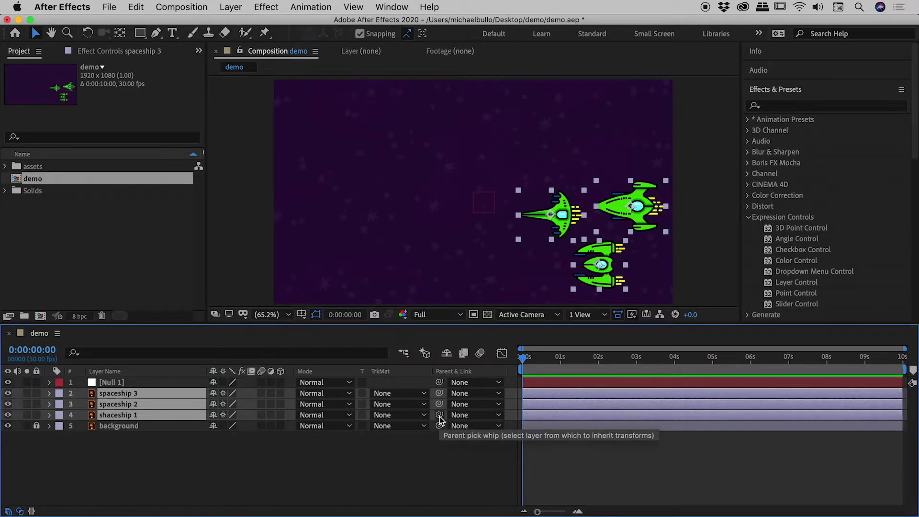
{"action": "left_click_drag", "start_coordinate": [440, 415], "coordinate": [111, 382]}
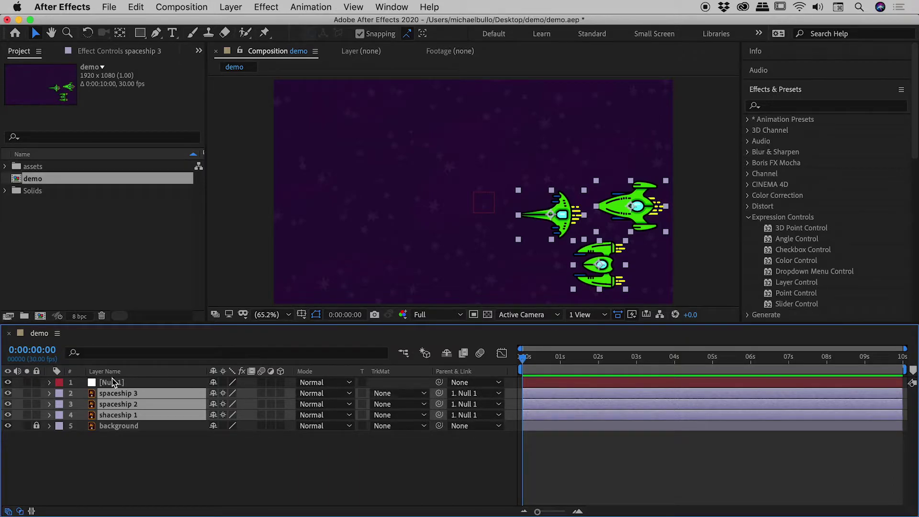
- Open Null 1's Transform properties, set opacity to 53%, and reset position, scale and rotation
{"action": "left_click", "coordinate": [137, 384]}
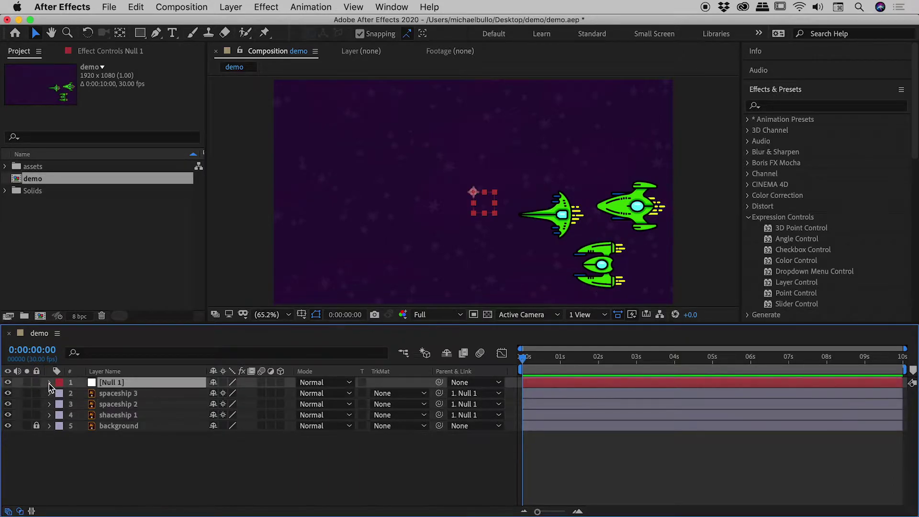
{"action": "left_click", "coordinate": [49, 383]}
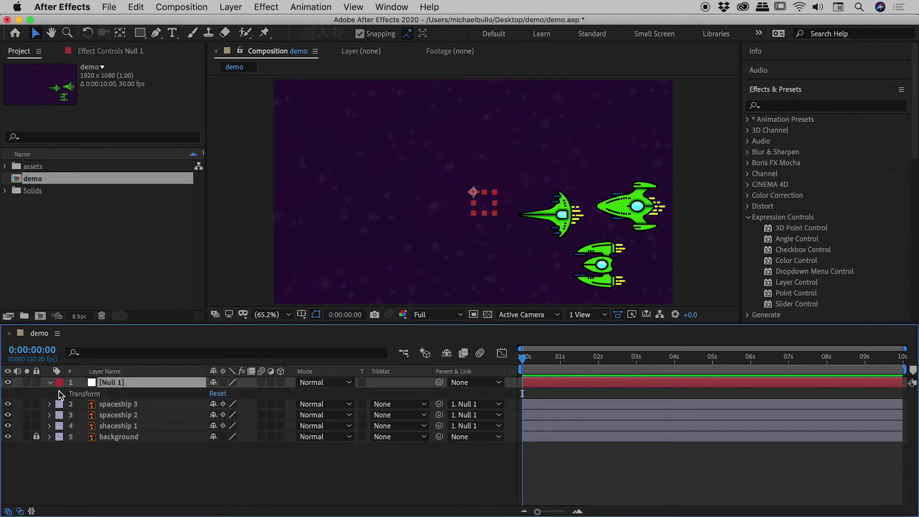
{"action": "left_click", "coordinate": [62, 395]}
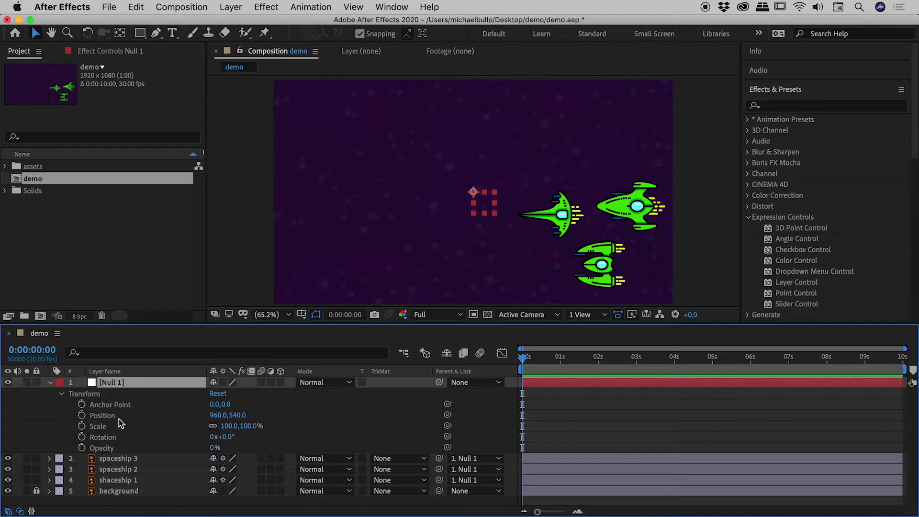
{"action": "left_click_drag", "start_coordinate": [218, 415], "coordinate": [236, 441]}
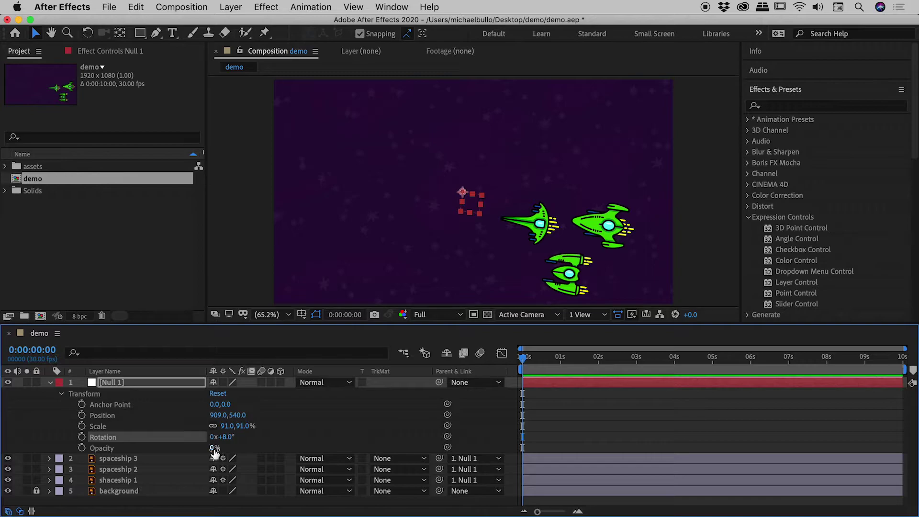
{"action": "left_click_drag", "start_coordinate": [214, 449], "coordinate": [246, 448]}
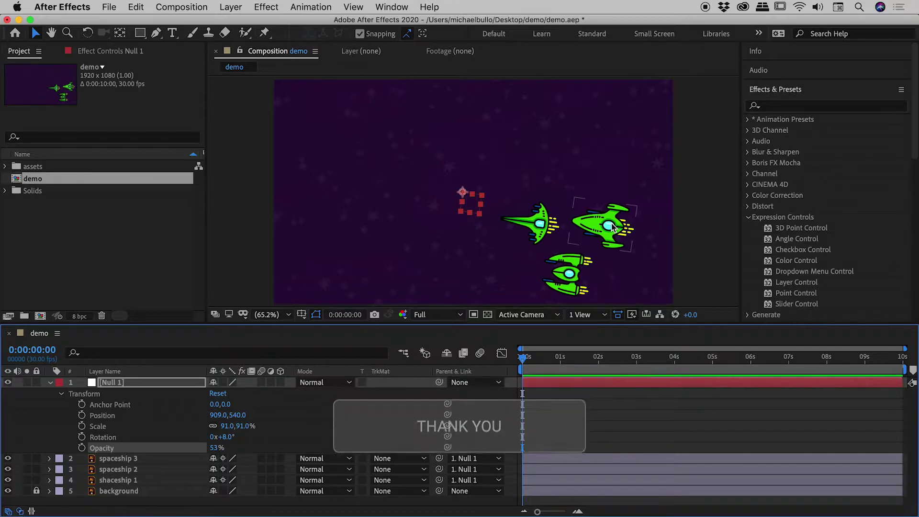
{"action": "left_click", "coordinate": [218, 394]}
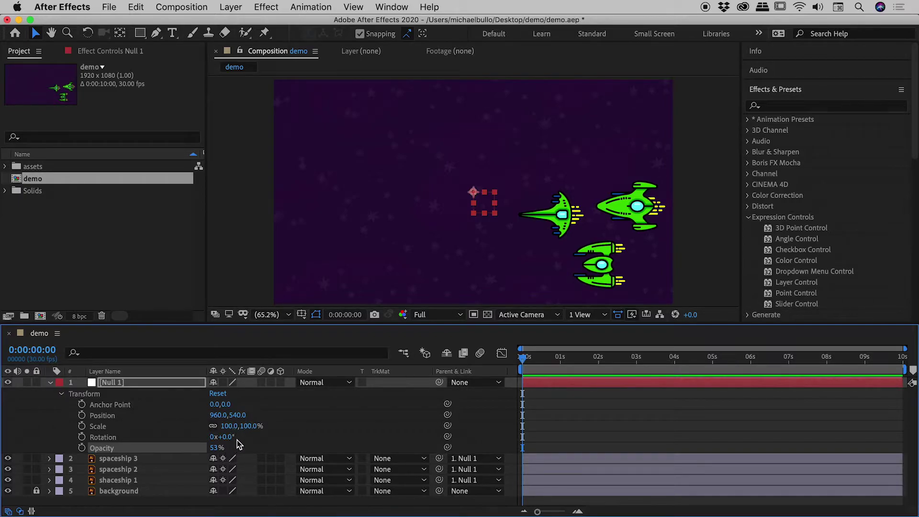
- Keyframe Null 1's position, scale and rotation at 0:00, moving it upper-left by 0:00:01:16
{"action": "left_click", "coordinate": [82, 415]}
{"action": "left_click", "coordinate": [82, 426]}
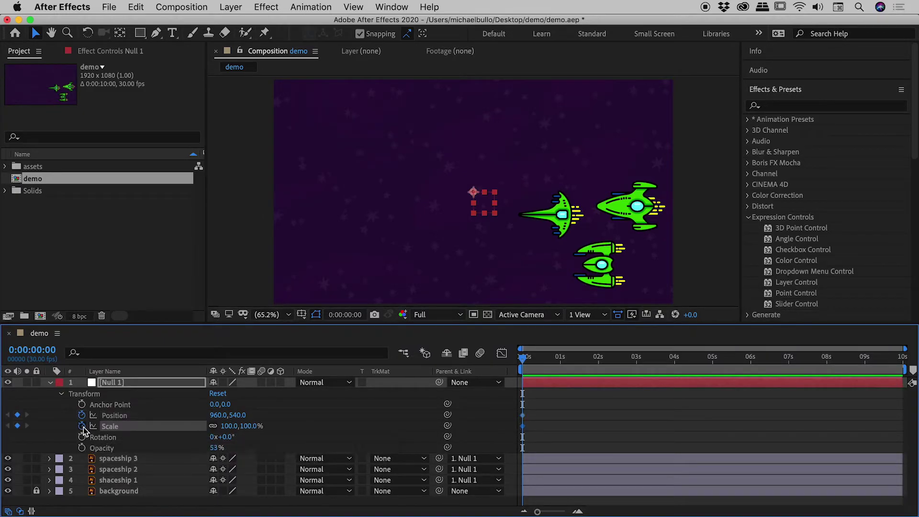
{"action": "left_click", "coordinate": [82, 437]}
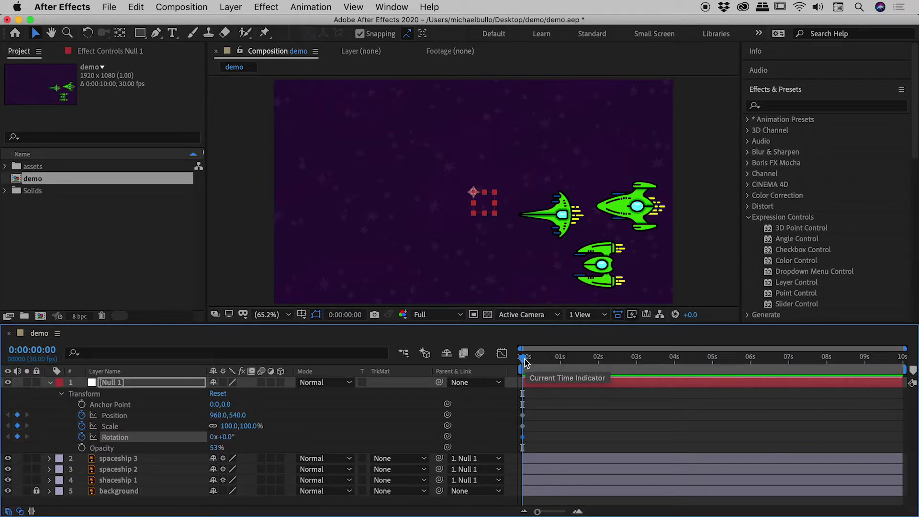
{"action": "left_click_drag", "start_coordinate": [526, 363], "coordinate": [583, 360]}
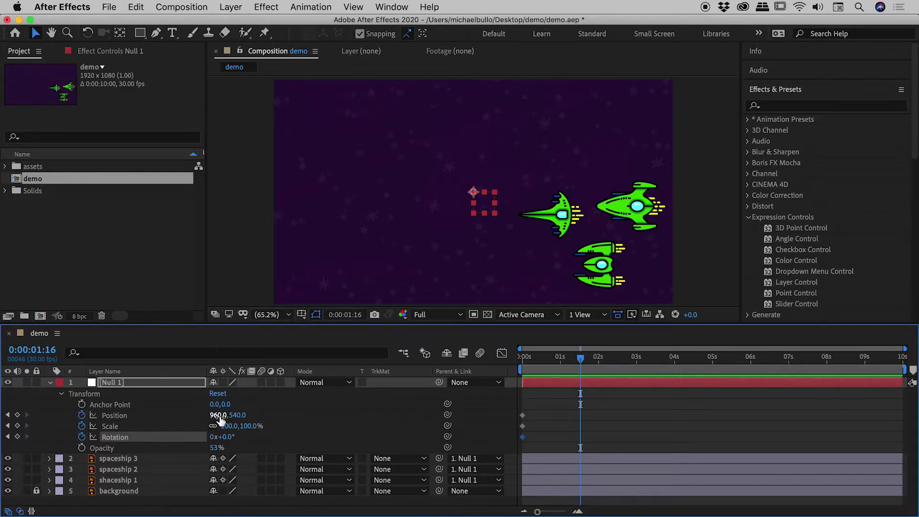
{"action": "left_click_drag", "start_coordinate": [221, 416], "coordinate": [470, 420]}
{"action": "left_click_drag", "start_coordinate": [580, 358], "coordinate": [514, 360]}
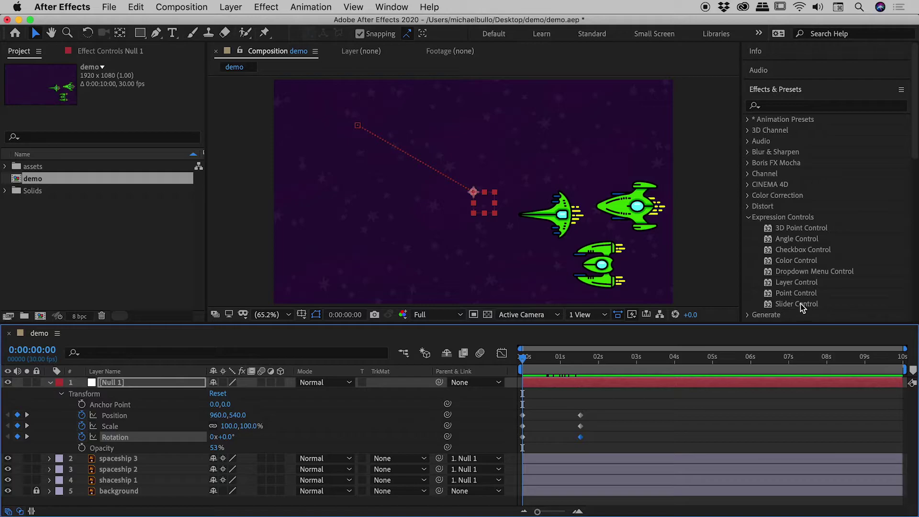
- Apply an Expression Controls Slider Control to Null 1 and expand its 0–100 Slider
{"action": "left_click_drag", "start_coordinate": [788, 305], "coordinate": [131, 382]}
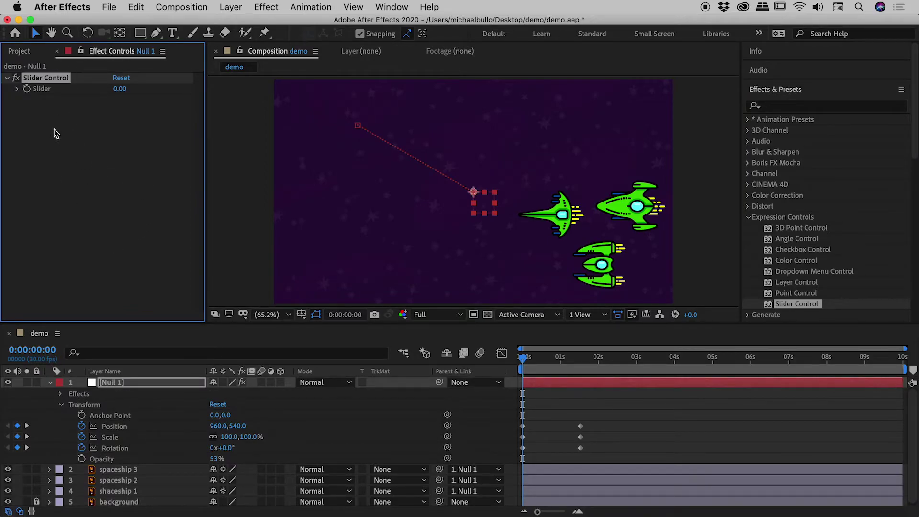
{"action": "left_click", "coordinate": [17, 90]}
- Select spaceship 3, spaceship 2 and shaceship 1 and show their 100% Opacity with T
{"action": "left_click_drag", "start_coordinate": [320, 324], "coordinate": [320, 262]}
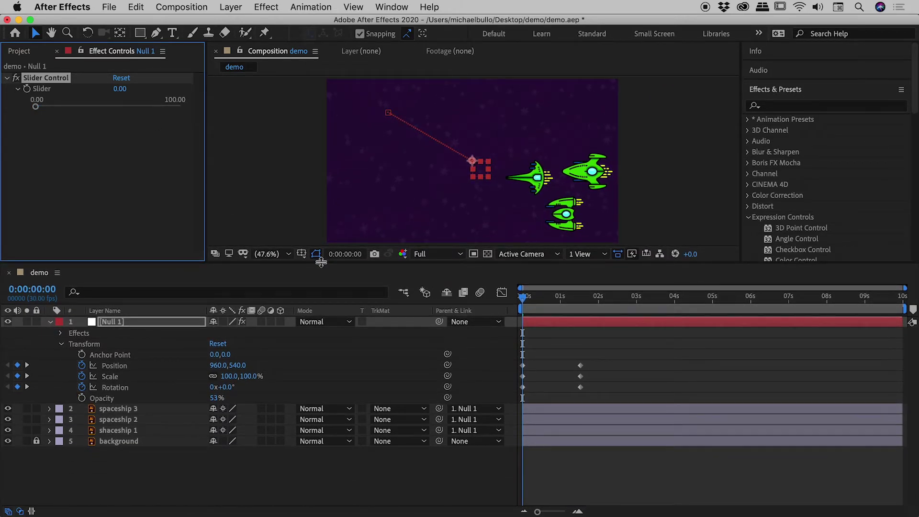
{"action": "left_click", "coordinate": [159, 408]}
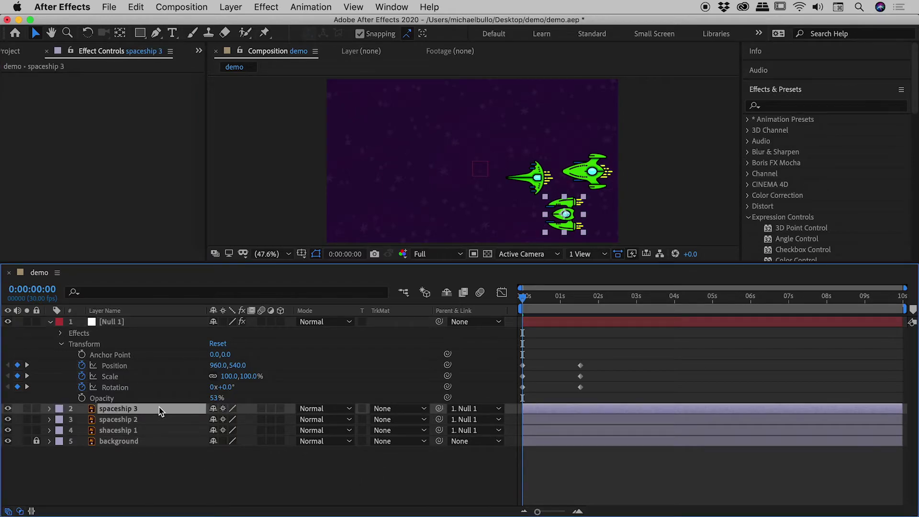
{"action": "left_click", "coordinate": [148, 432], "text": "shift"}
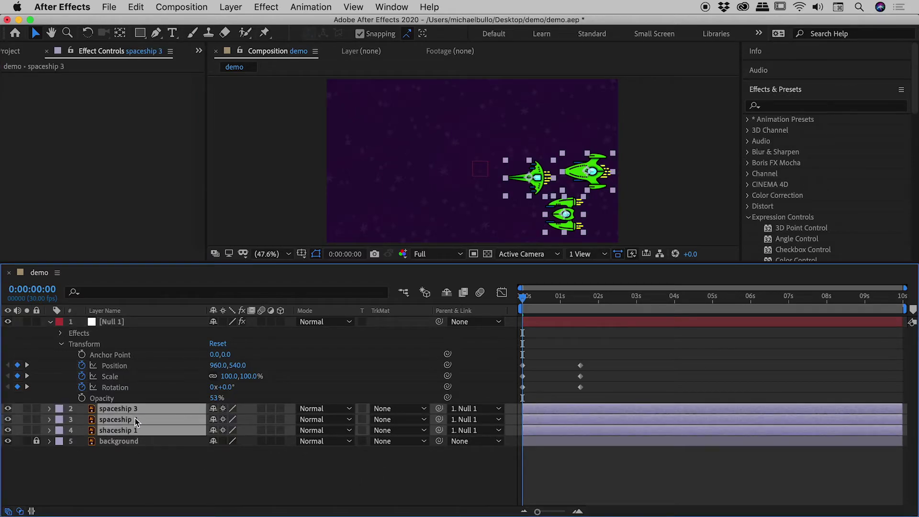
{"action": "key", "text": "t"}
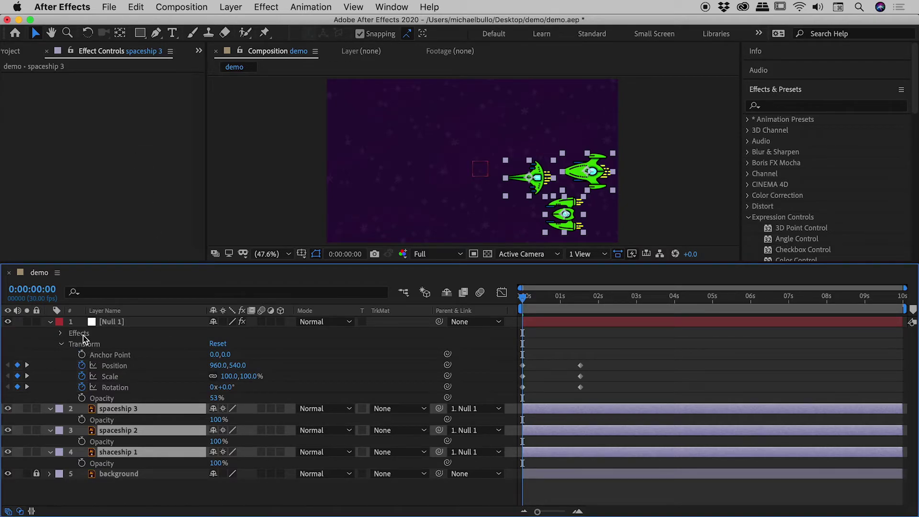
- Expand Null 1's Effects > Slider Control and select its Slider property
{"action": "left_click", "coordinate": [126, 323]}
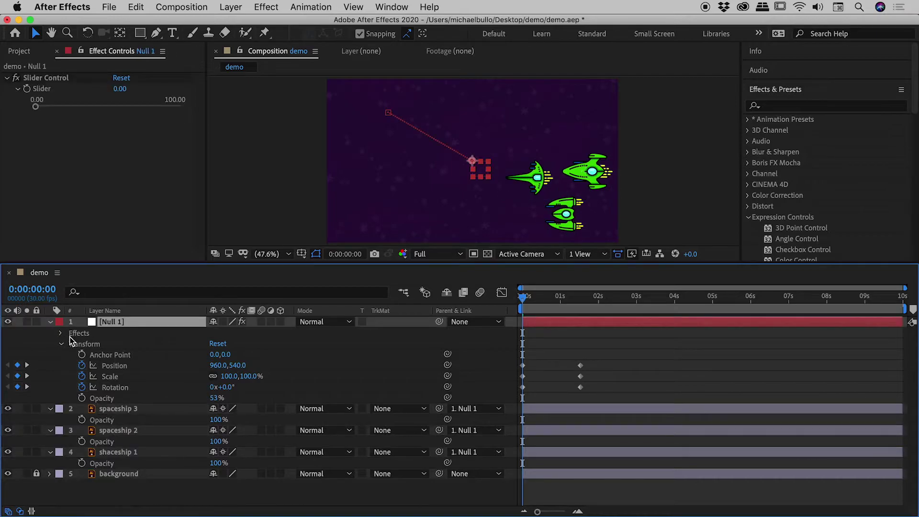
{"action": "left_click", "coordinate": [62, 333]}
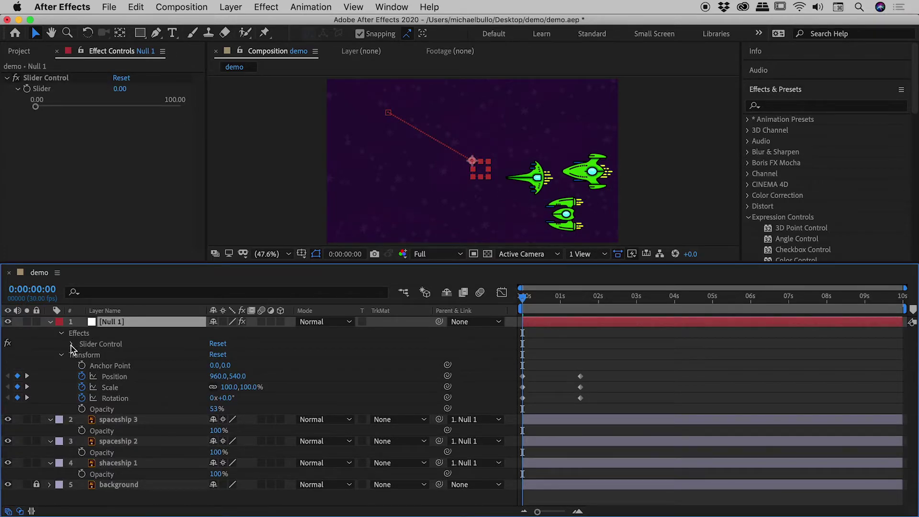
{"action": "left_click", "coordinate": [71, 344]}
{"action": "left_click", "coordinate": [127, 355]}
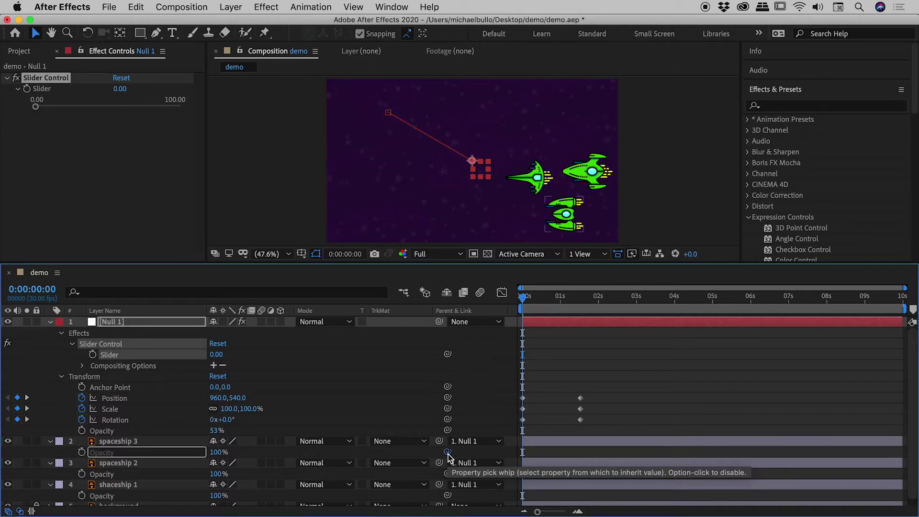
- Pick-whip the Opacity of spaceship 3, spaceship 2 and shaceship 1 to Null 1's Slider
{"action": "left_click_drag", "start_coordinate": [448, 453], "coordinate": [115, 362]}
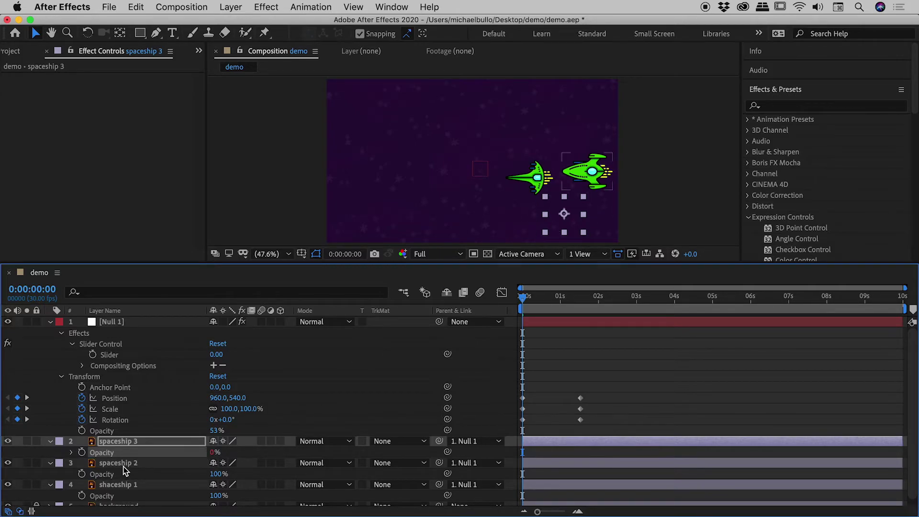
{"action": "mouse_move", "coordinate": [448, 474]}
{"action": "left_mouse_down"}
{"action": "mouse_move", "coordinate": [288, 444]}
{"action": "mouse_move", "coordinate": [191, 411]}
{"action": "mouse_move", "coordinate": [111, 360]}
{"action": "left_mouse_up"}
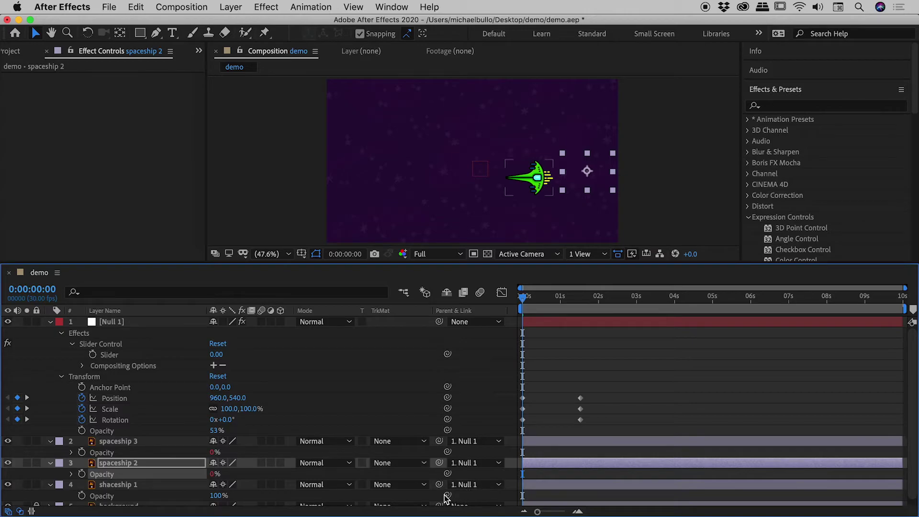
{"action": "left_click_drag", "start_coordinate": [447, 495], "coordinate": [105, 359]}
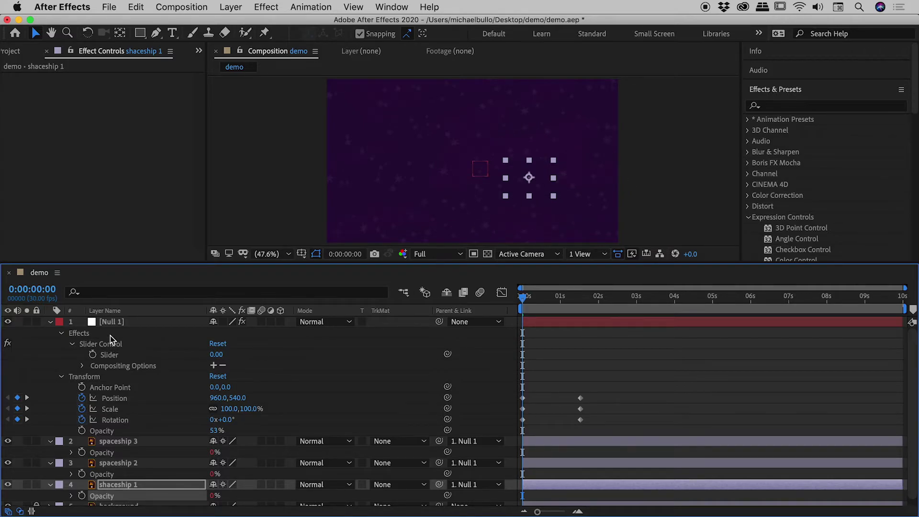
- Drag Null 1's Slider in Effect Controls from 0 up to 100.00
{"action": "left_click", "coordinate": [120, 325]}
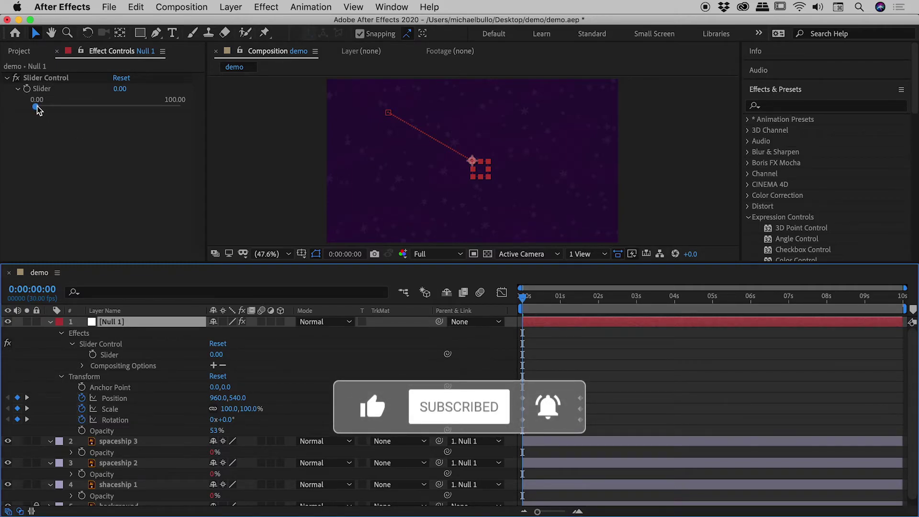
{"action": "left_click_drag", "start_coordinate": [37, 109], "coordinate": [94, 111]}
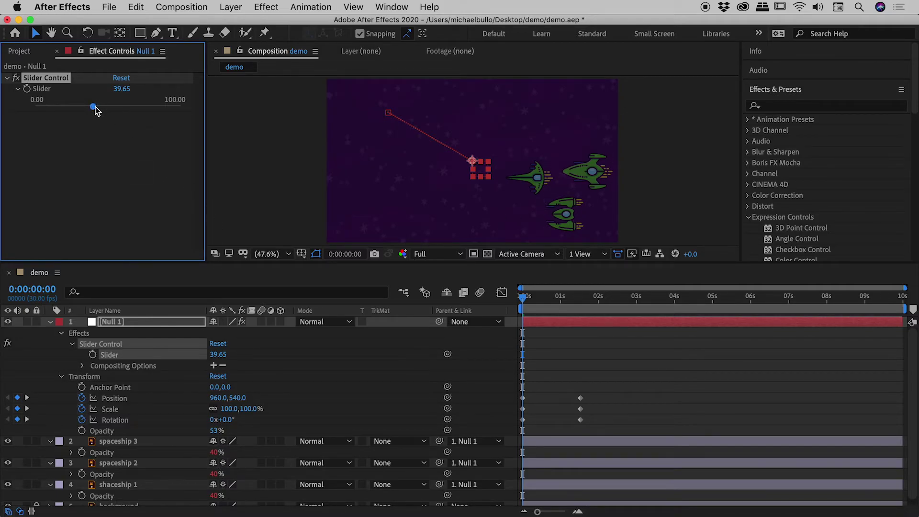
{"action": "left_click_drag", "start_coordinate": [95, 109], "coordinate": [197, 115]}
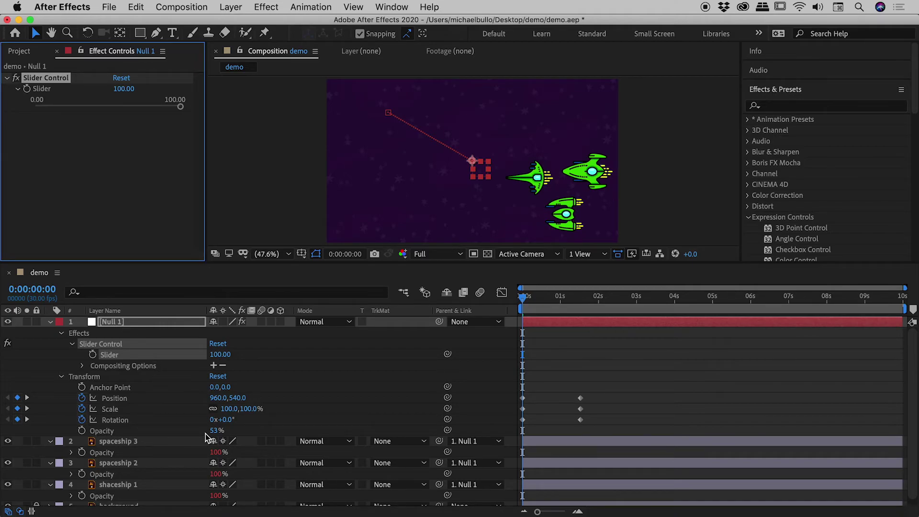
- Keyframe Null 1's Slider at 100 on the first frame and 0 at 0:00:01:16
{"action": "key", "text": "space"}
{"action": "key", "text": "space"}
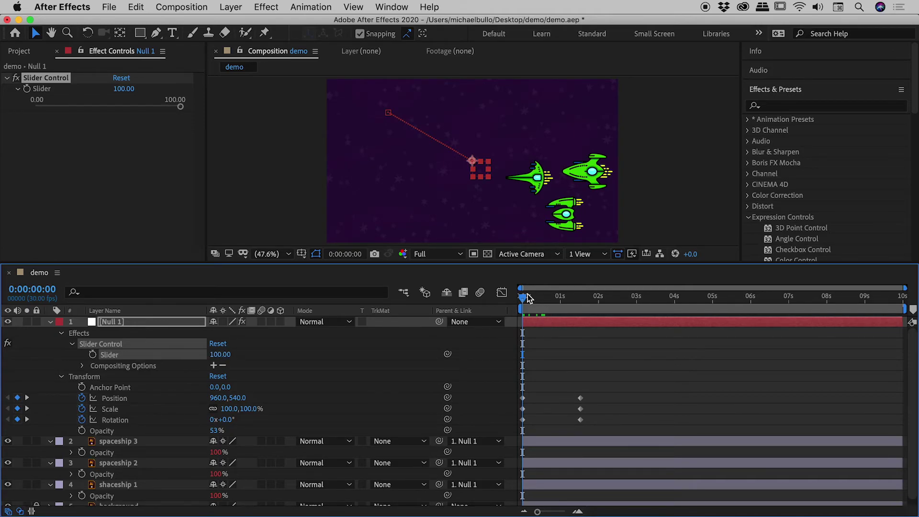
{"action": "left_click", "coordinate": [92, 355]}
{"action": "mouse_move", "coordinate": [182, 114]}
{"action": "left_mouse_down"}
{"action": "mouse_move", "coordinate": [142, 107]}
{"action": "mouse_move", "coordinate": [190, 110]}
{"action": "left_mouse_up"}
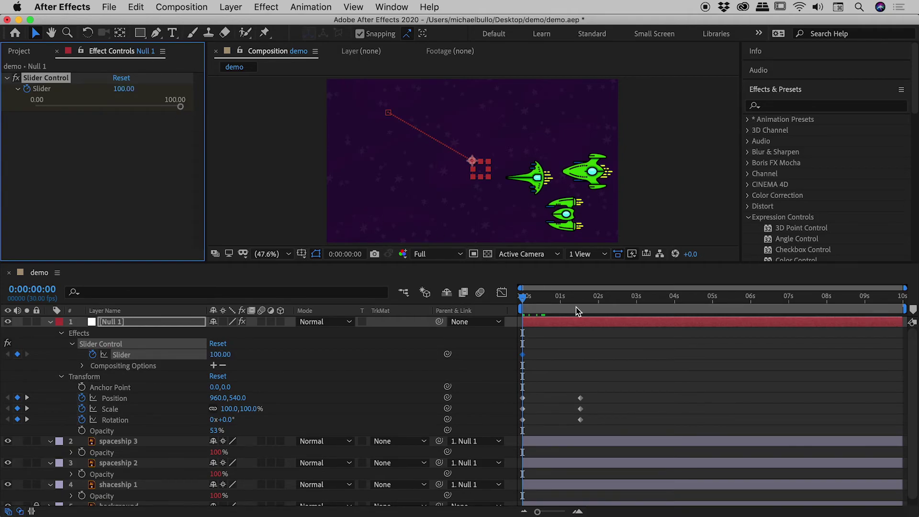
{"action": "left_click_drag", "start_coordinate": [574, 308], "coordinate": [584, 300]}
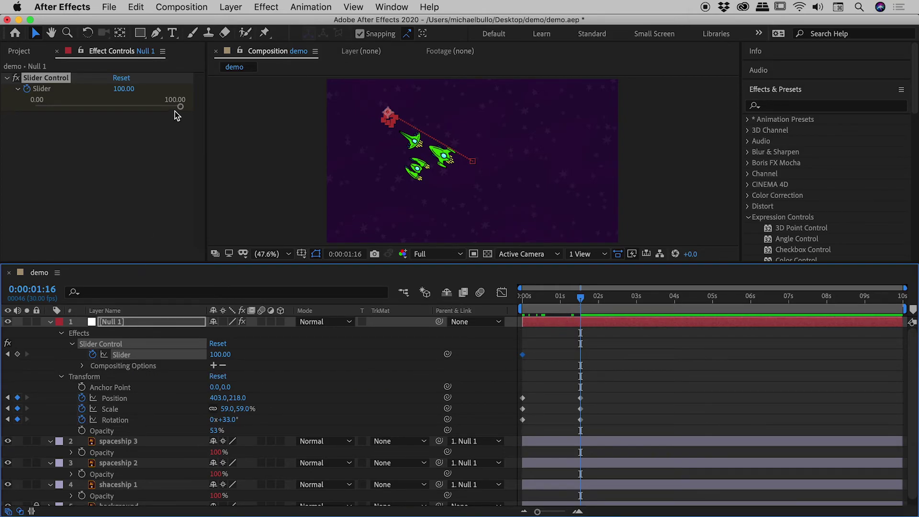
{"action": "left_click_drag", "start_coordinate": [175, 109], "coordinate": [31, 113]}
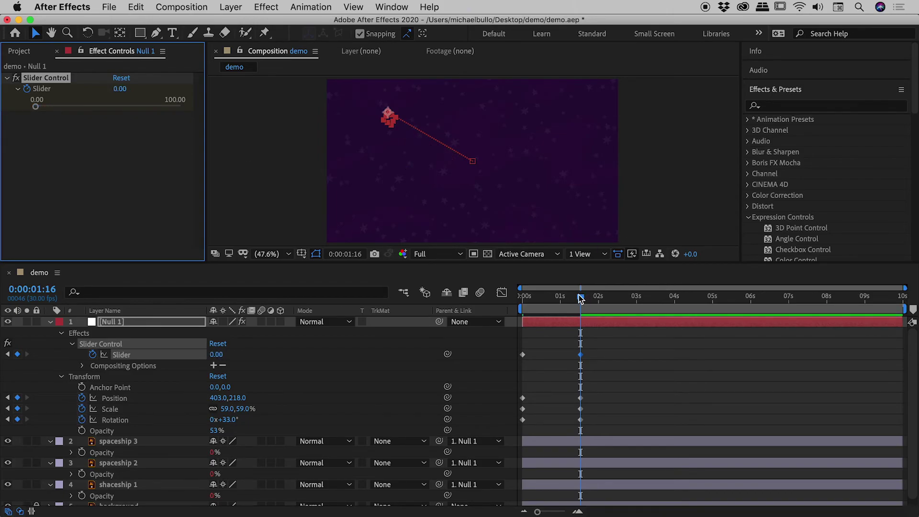
{"action": "left_click_drag", "start_coordinate": [581, 298], "coordinate": [517, 304]}
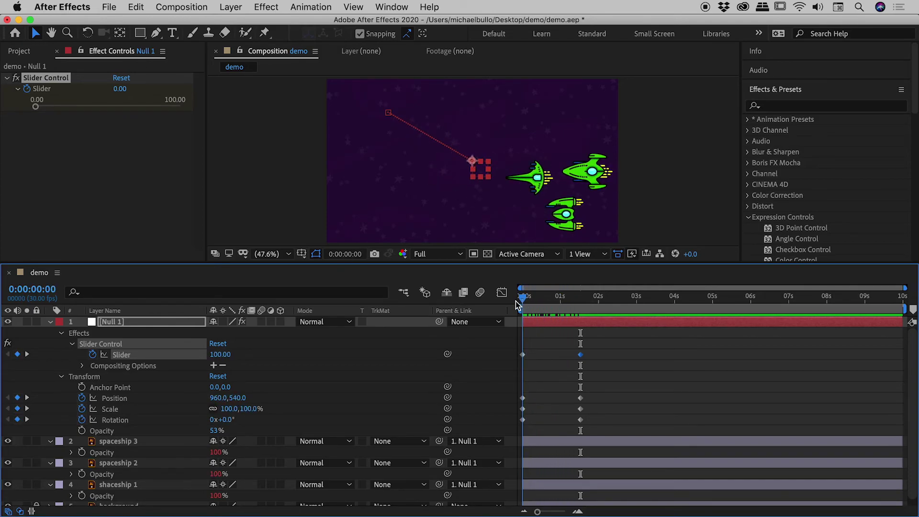
{"action": "key", "text": "space"}
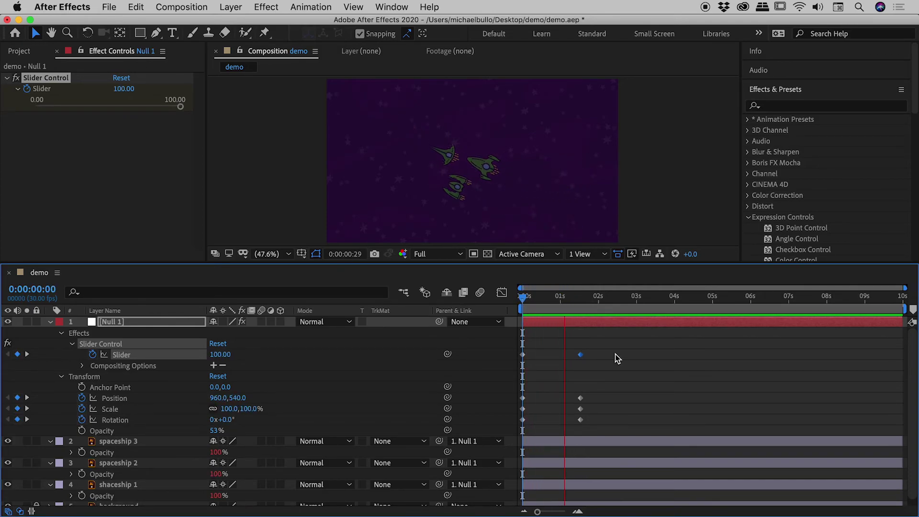
{"action": "left_click_drag", "start_coordinate": [586, 304], "coordinate": [520, 300]}
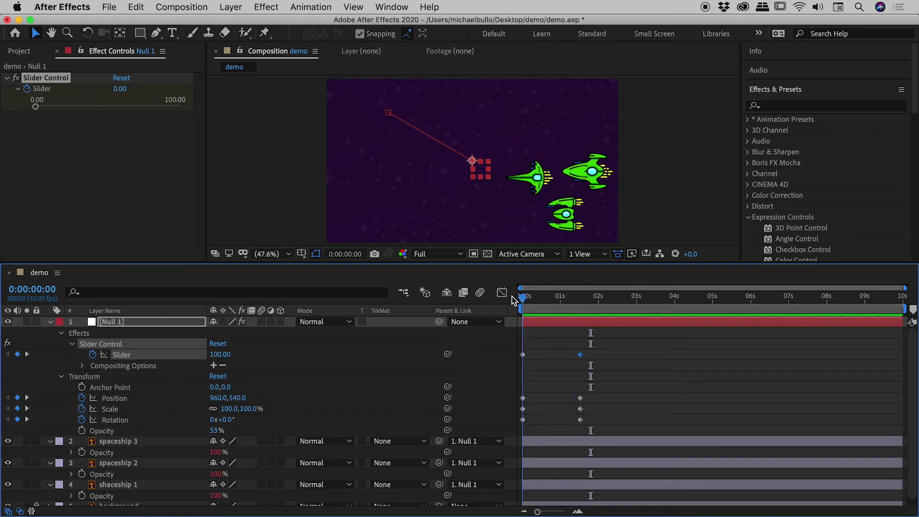
{"action": "left_click", "coordinate": [128, 321]}
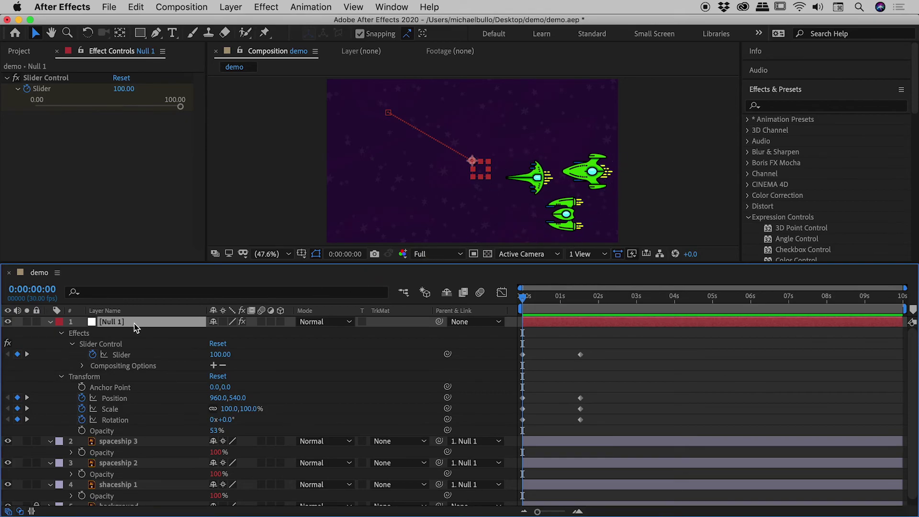
{"action": "left_click", "coordinate": [105, 340]}
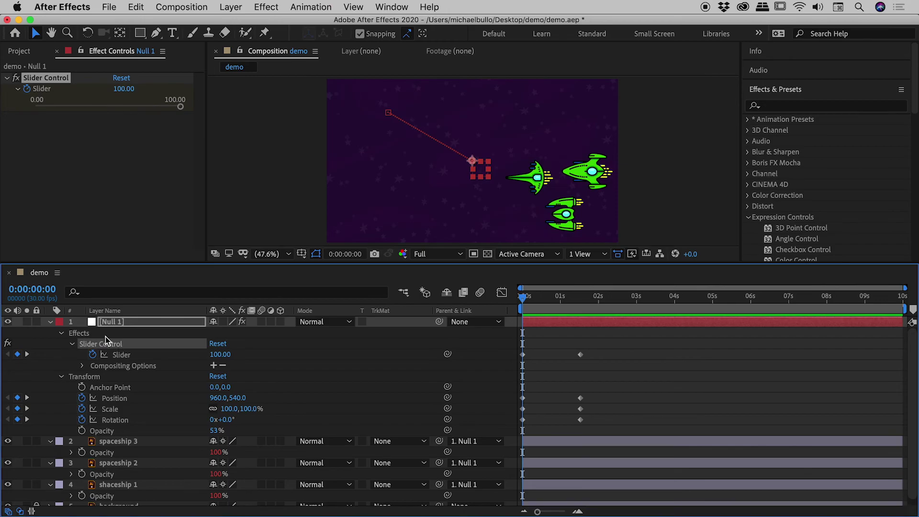